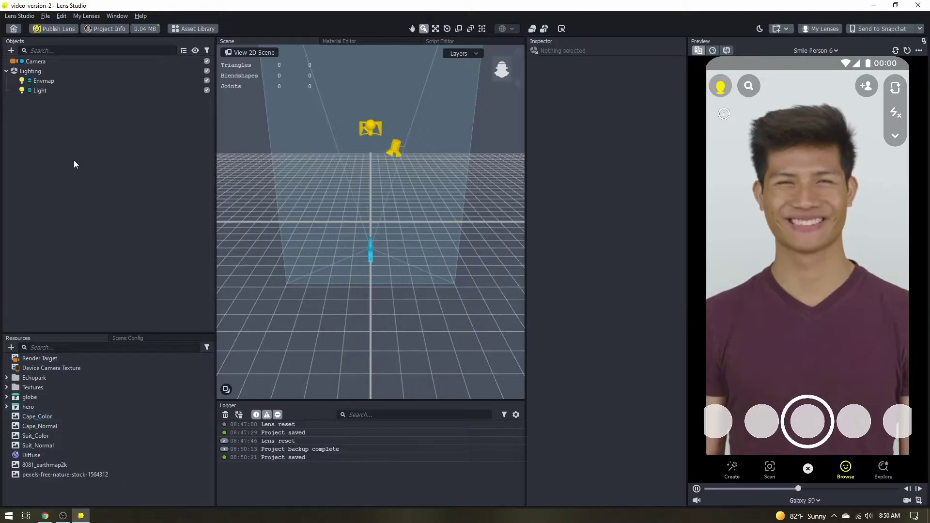
Add a Head Mesh bound to the face and enable Eye Geometry on the Face Mesh
click(10, 51)
scroll(54, 185, down, 5)
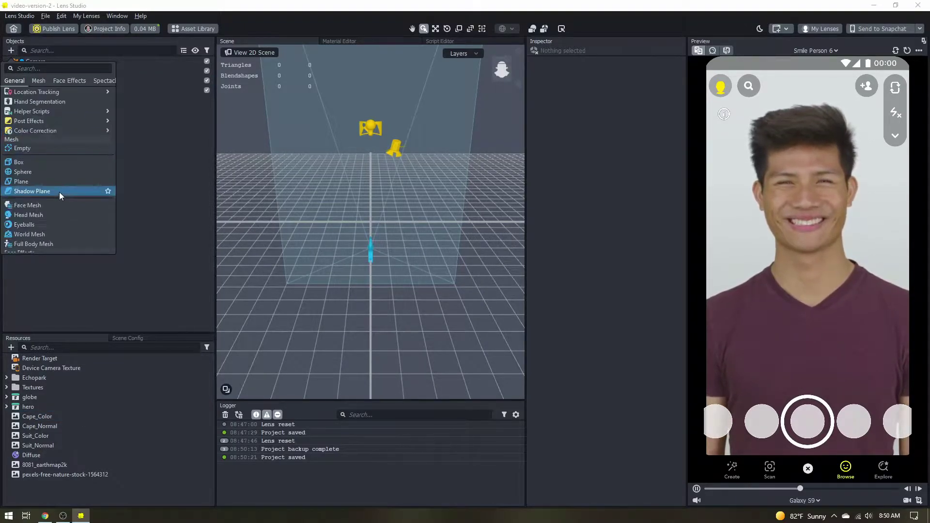
click(59, 214)
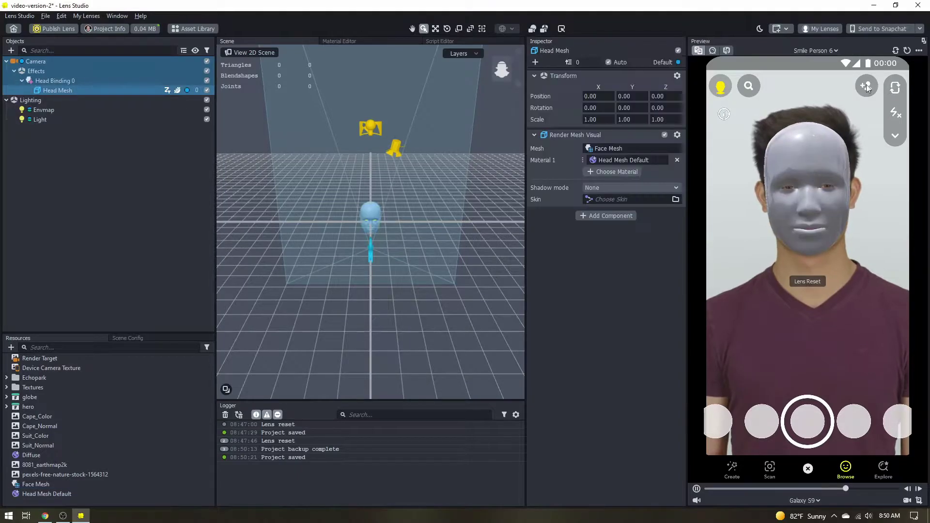
click(33, 485)
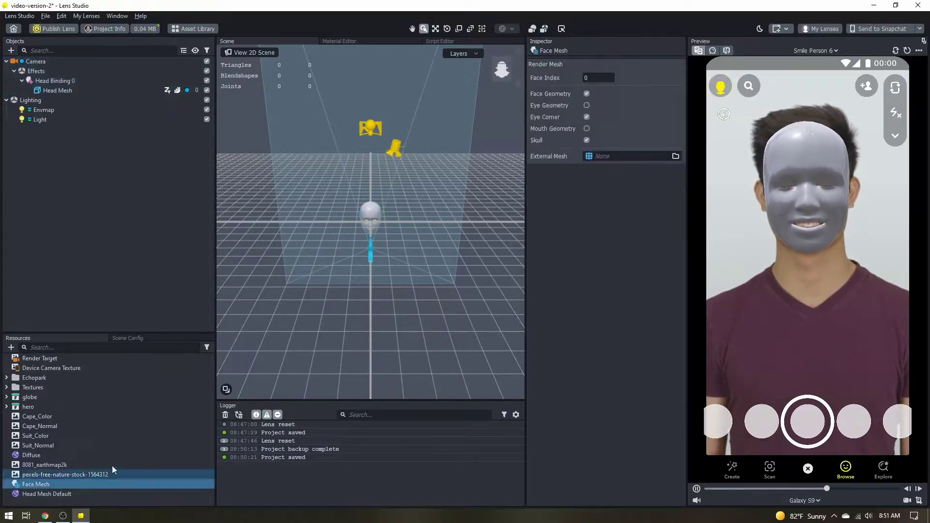
click(587, 106)
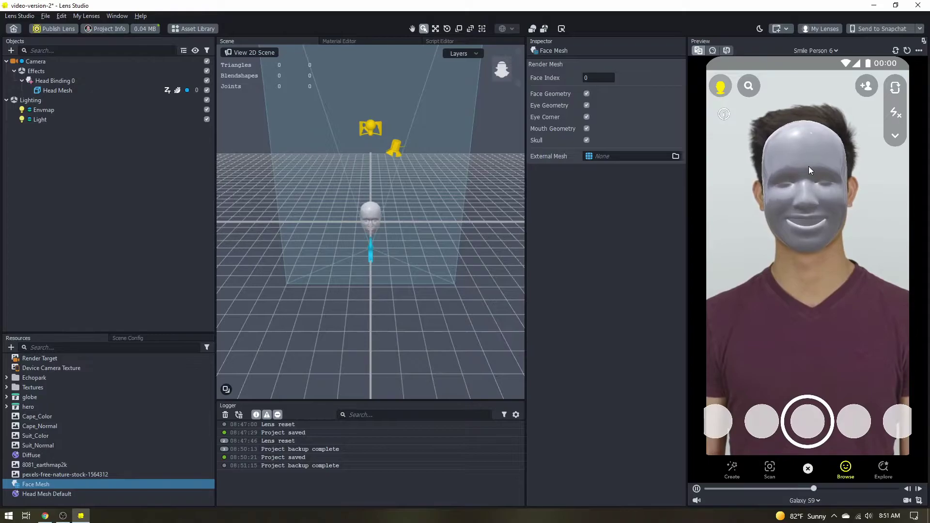
Assign the Unlit material to the Head Mesh's Material 1 slot
click(10, 347)
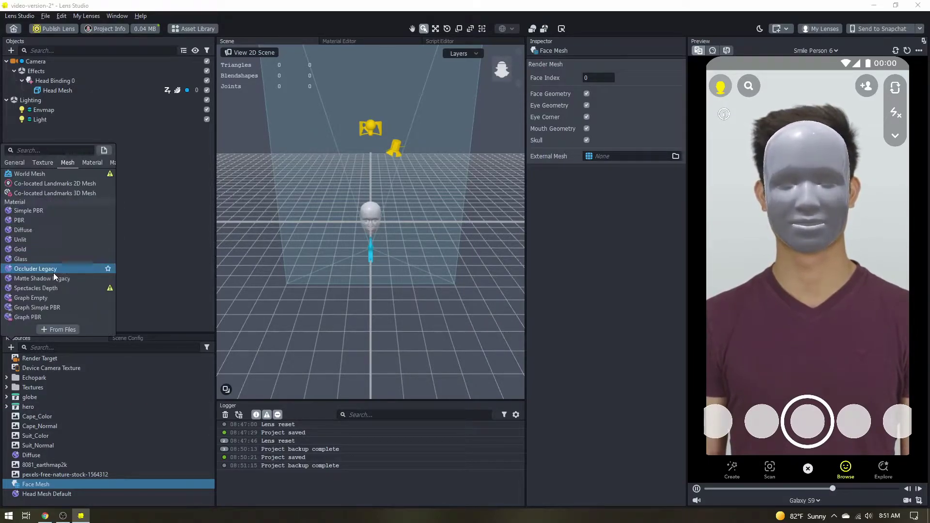
key(Escape)
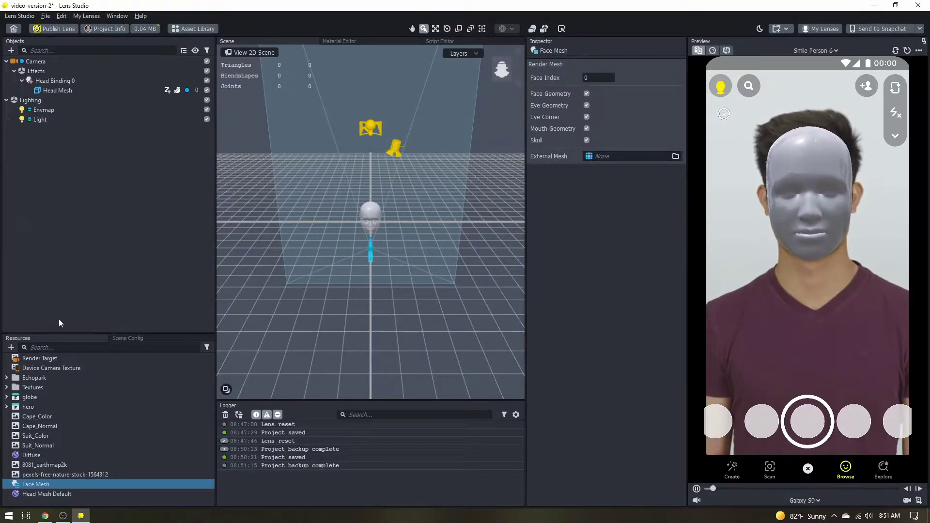
click(69, 89)
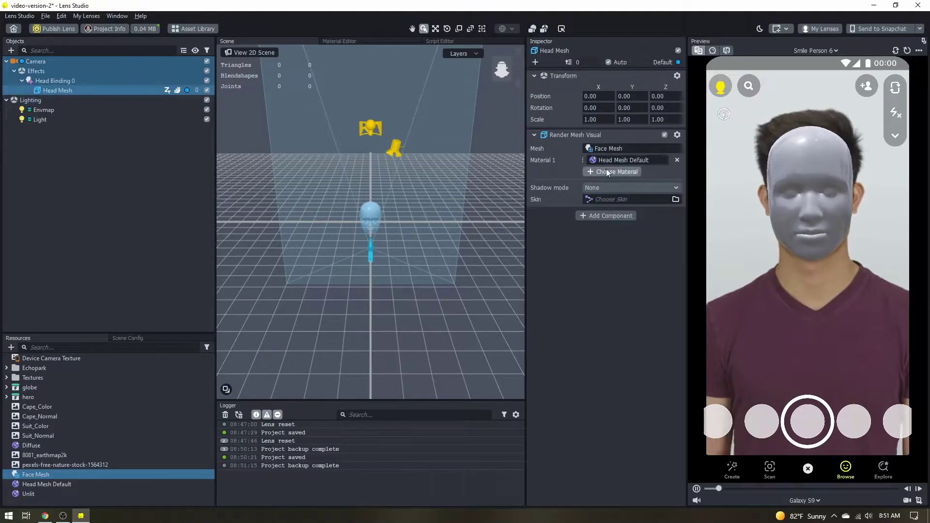
click(609, 159)
double_click(475, 203)
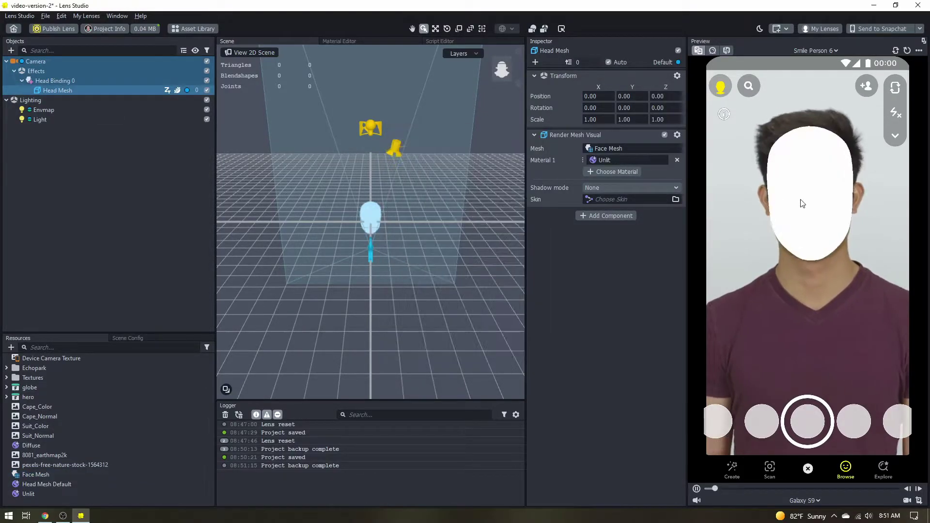
Set the Unlit material's Base Texture to Device Camera Texture
click(33, 492)
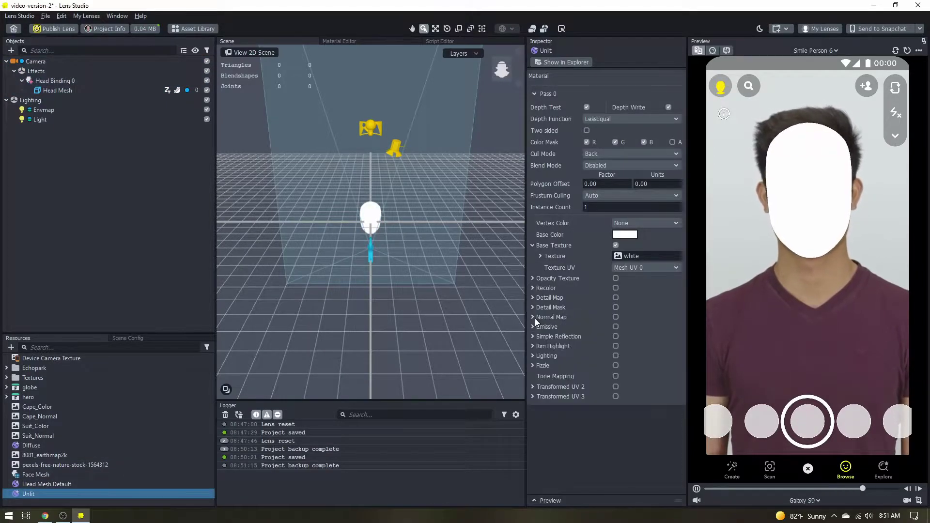
click(535, 318)
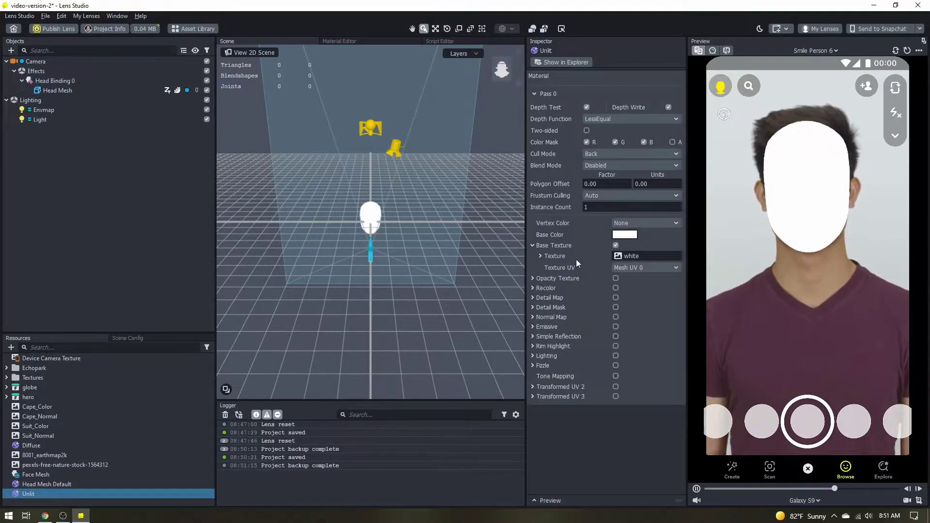
click(623, 255)
double_click(455, 178)
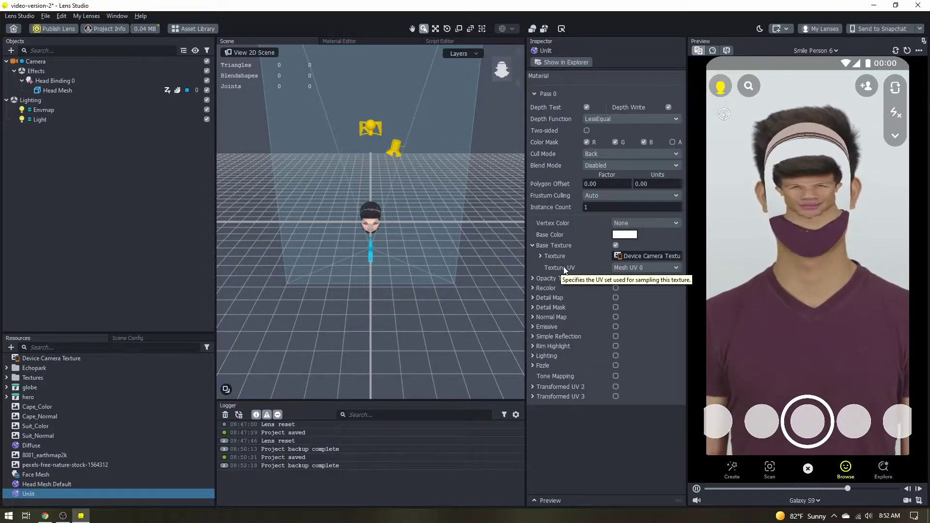
Sample the Base Texture through Transformed UV 2 with its UV source set to Screen UV
click(642, 267)
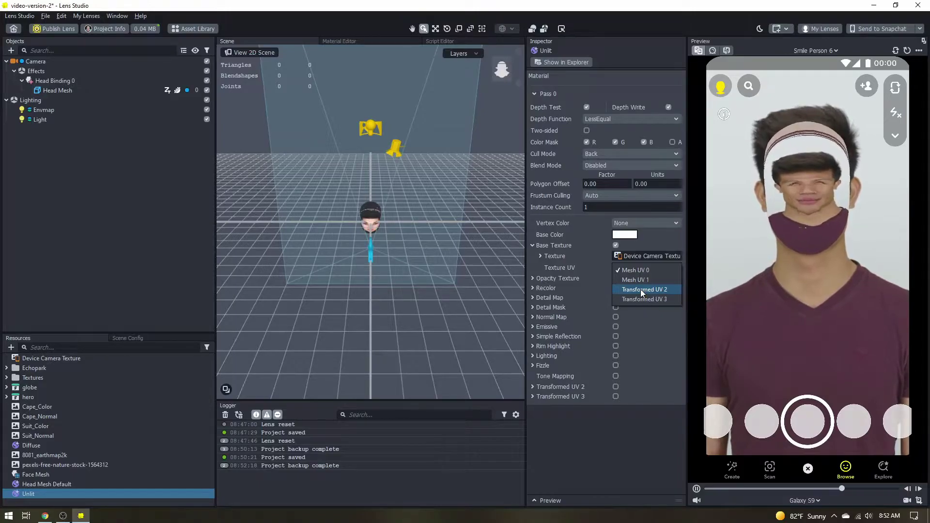
click(641, 290)
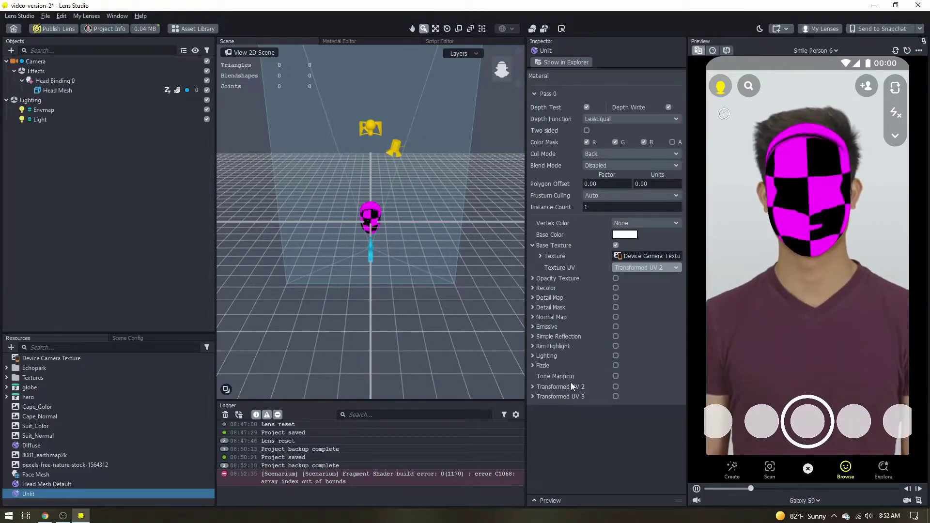
click(616, 387)
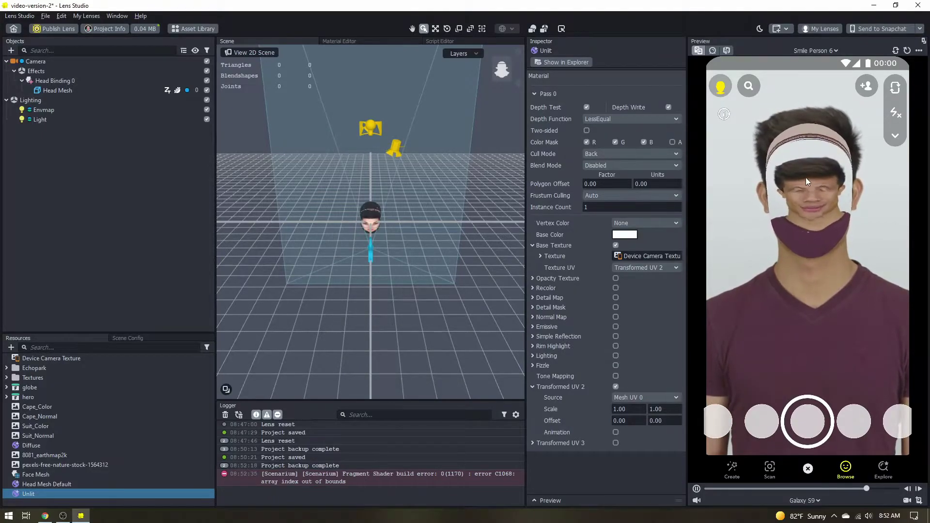
click(632, 397)
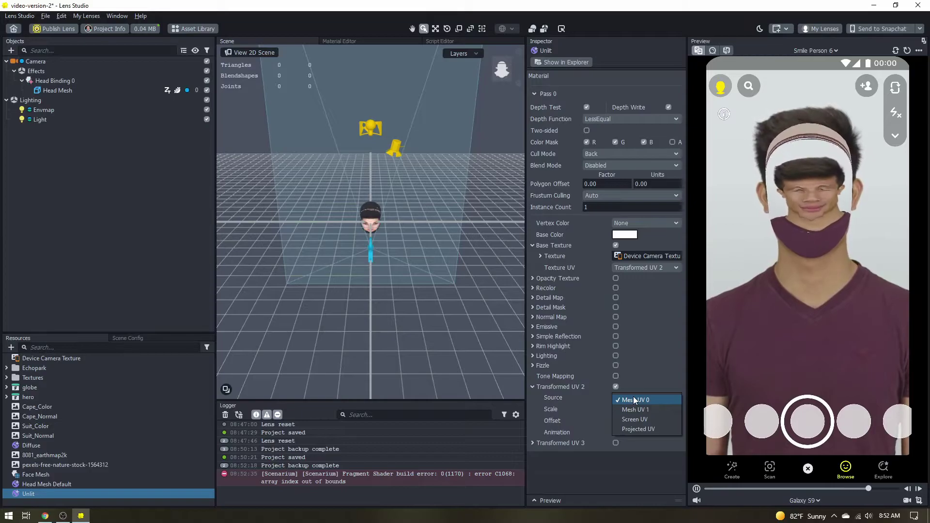
click(647, 429)
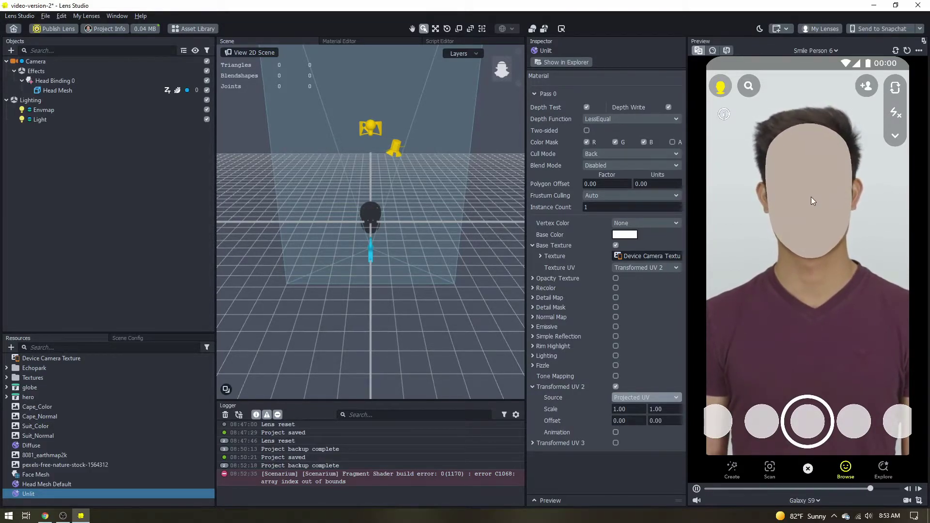
click(670, 399)
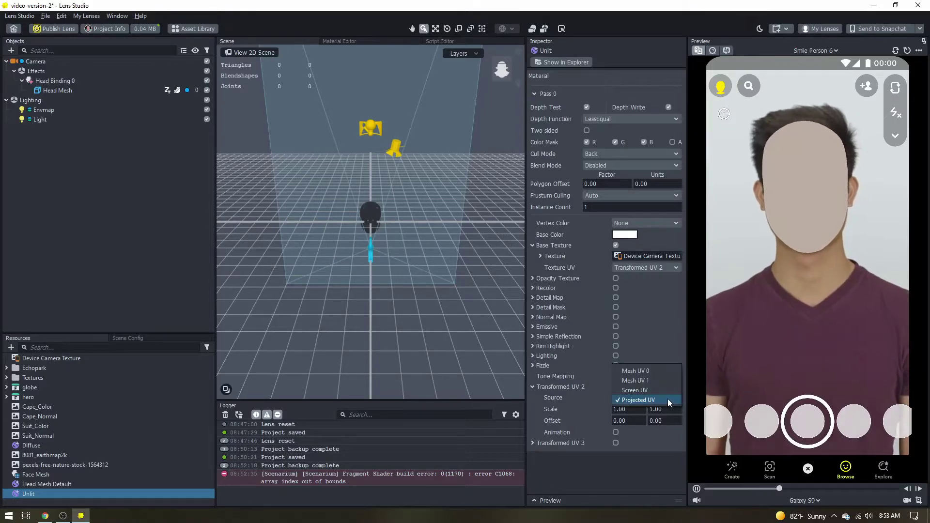
click(638, 391)
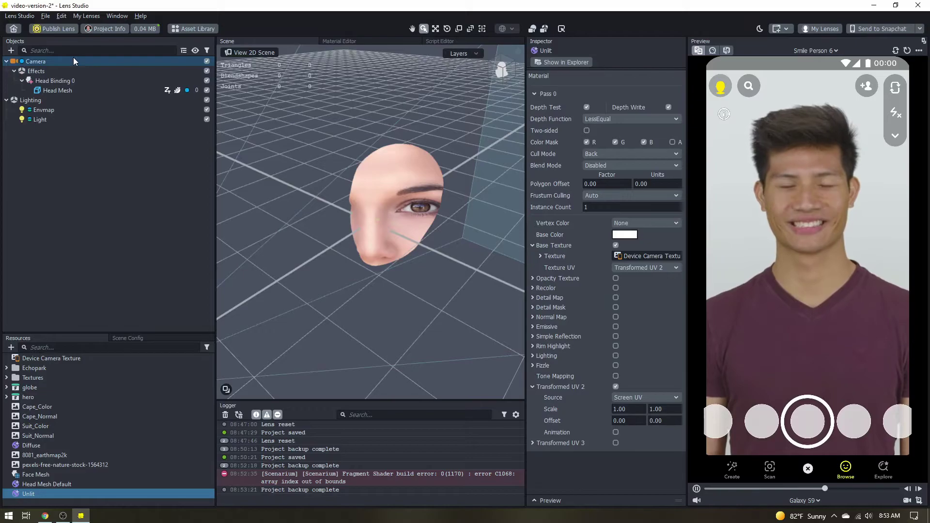
Try a solid Clear Color on the Camera, then discard the change to keep black
click(74, 60)
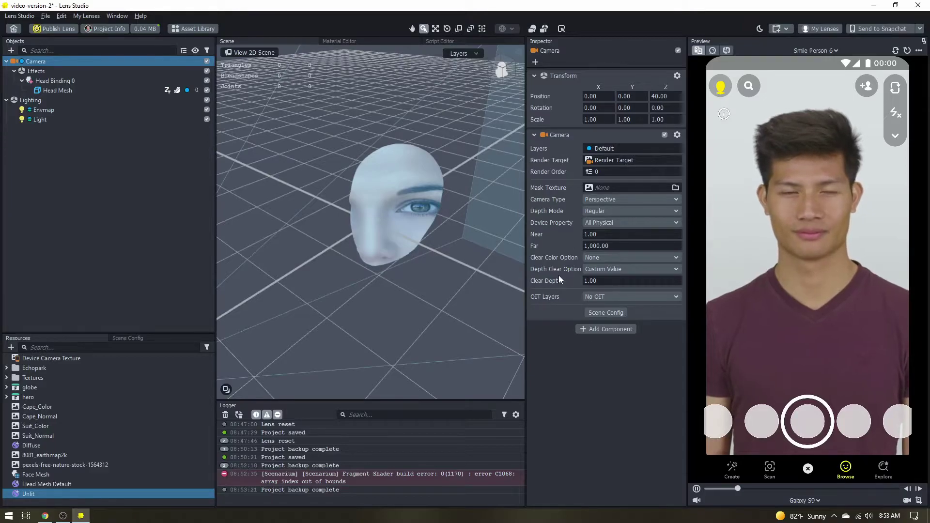
click(603, 259)
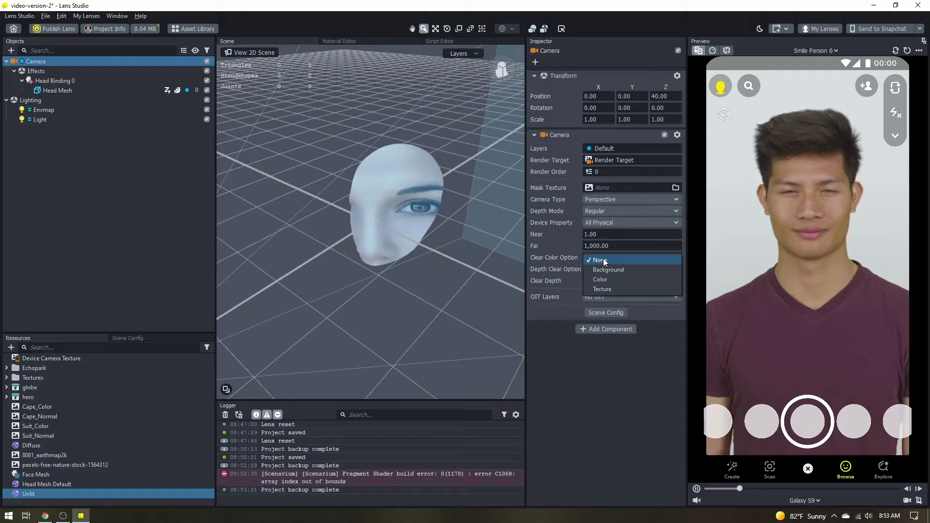
click(607, 279)
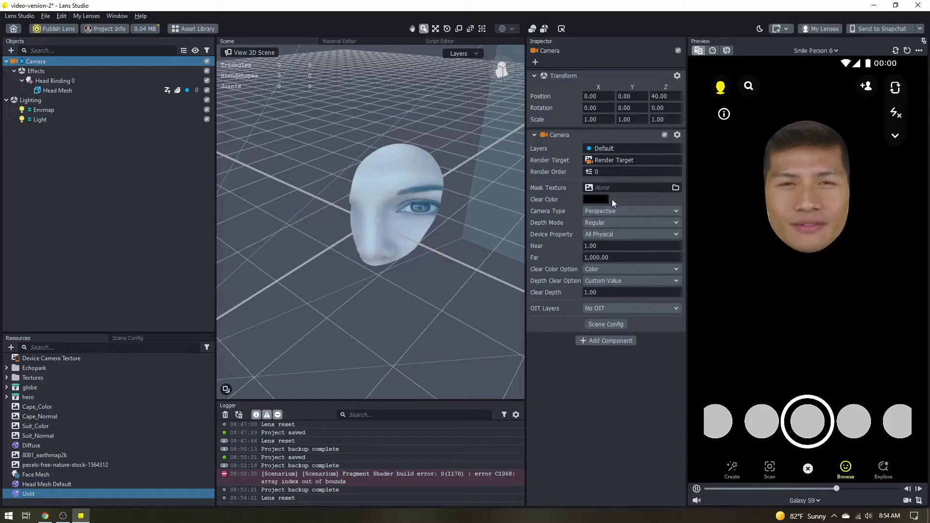
click(634, 200)
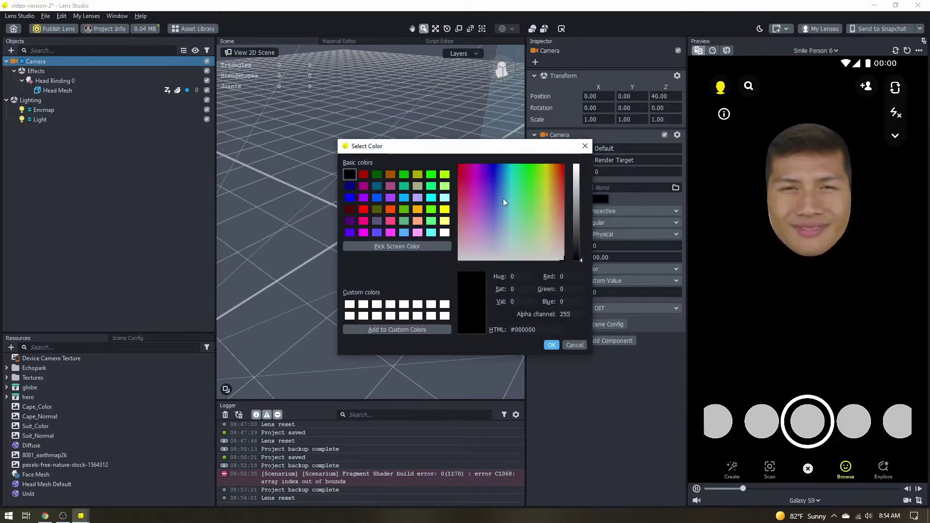
drag(576, 195, 582, 177)
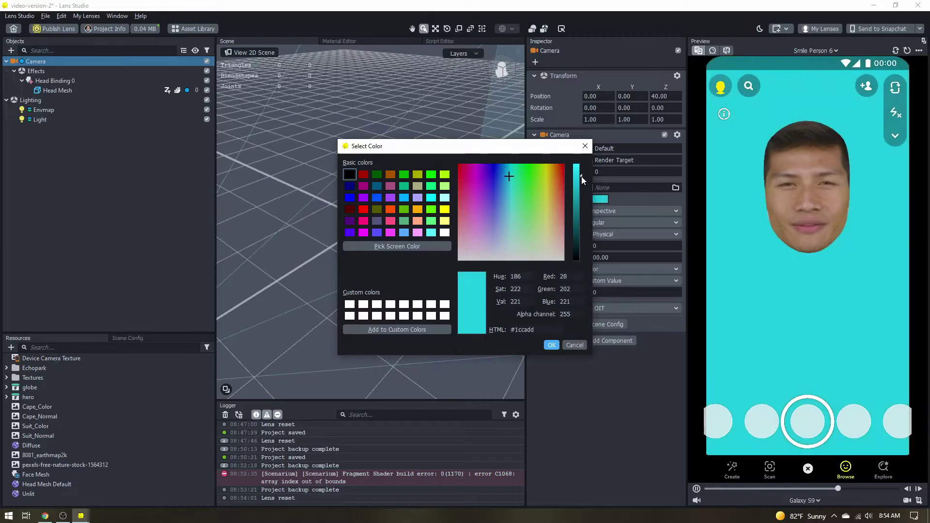
click(577, 346)
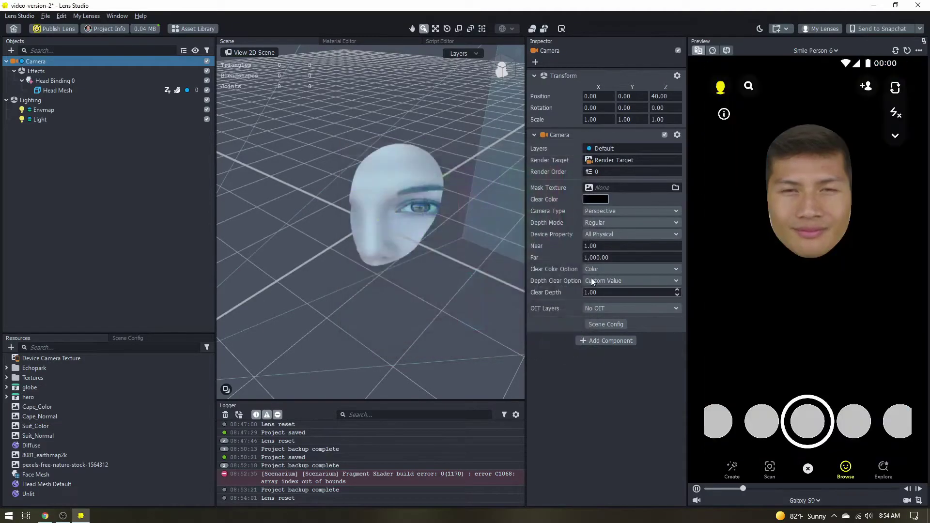
Set the Camera's Clear Color Option to Texture using the pexels-free-nature-stock starry image
click(600, 270)
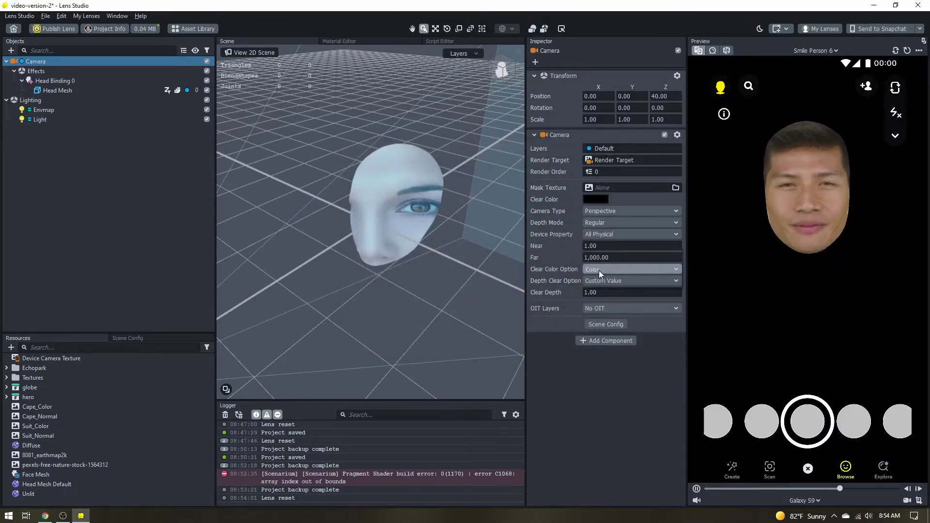
click(604, 281)
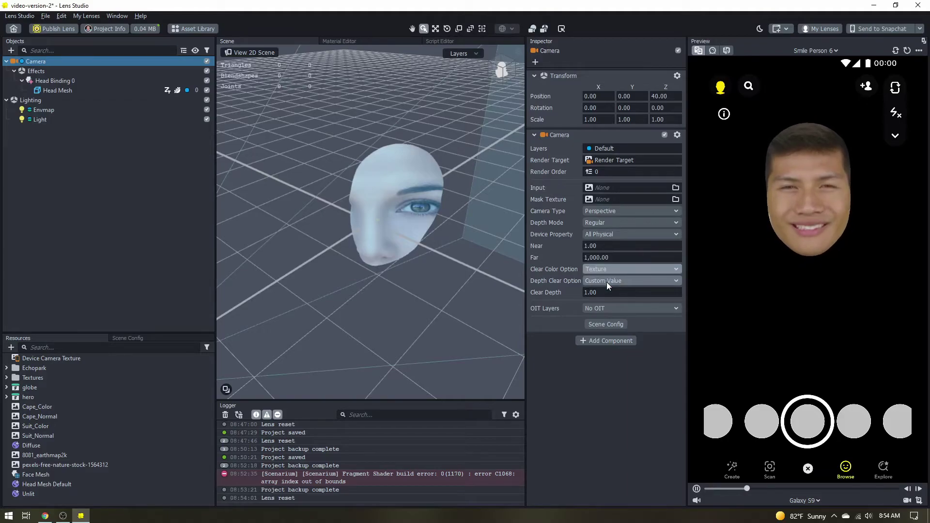
click(602, 187)
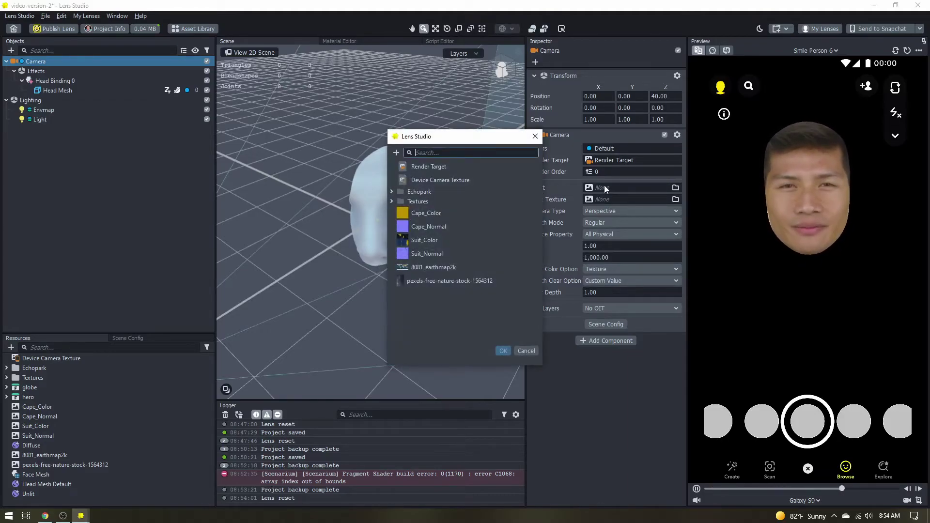
double_click(444, 281)
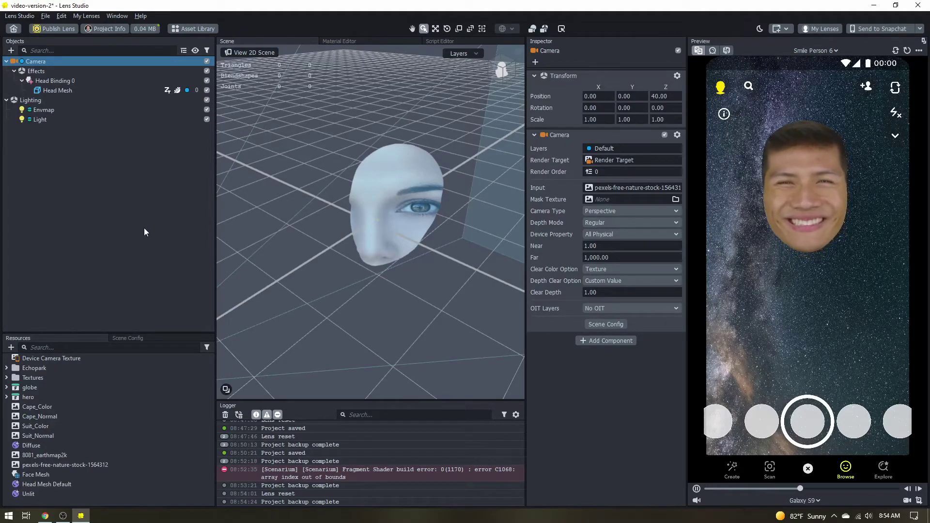
Place the hero model from the hero resource folder under Head Binding 0
click(7, 397)
double_click(34, 446)
click(33, 475)
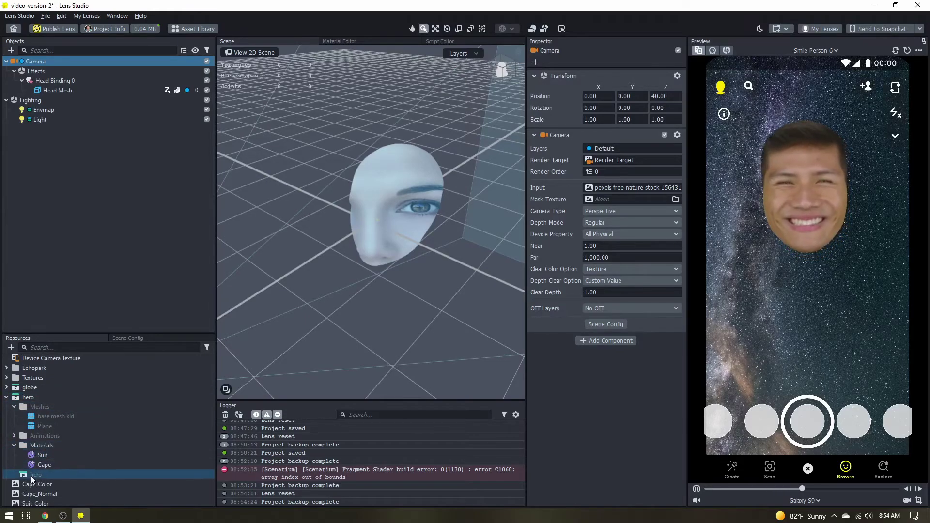
drag(121, 232, 51, 81)
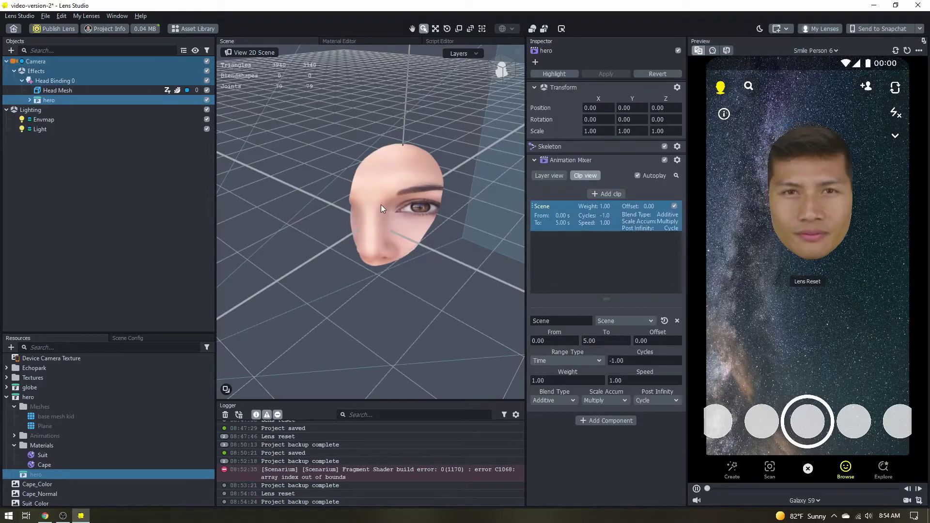
Shrink the hero to about 0.12 scale and lower it beneath the face
scroll(381, 204, down, 5)
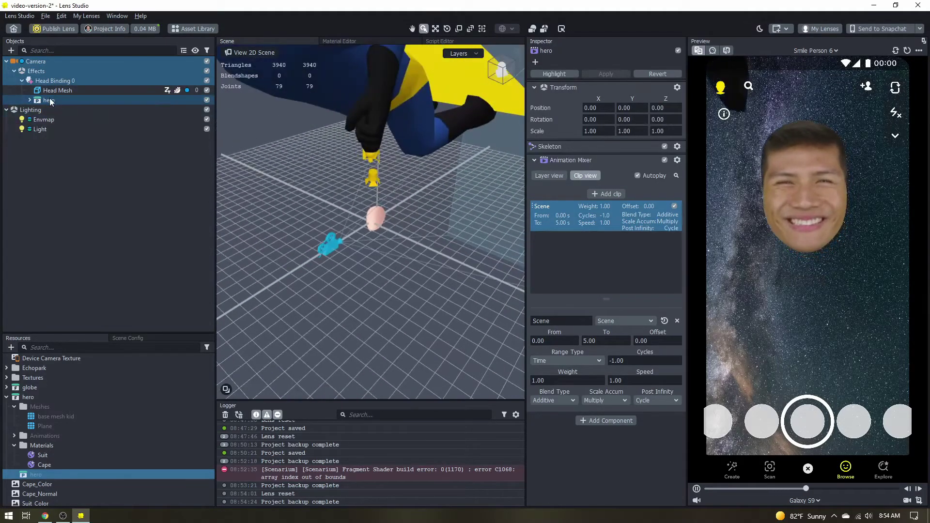
click(459, 29)
drag(374, 213, 350, 193)
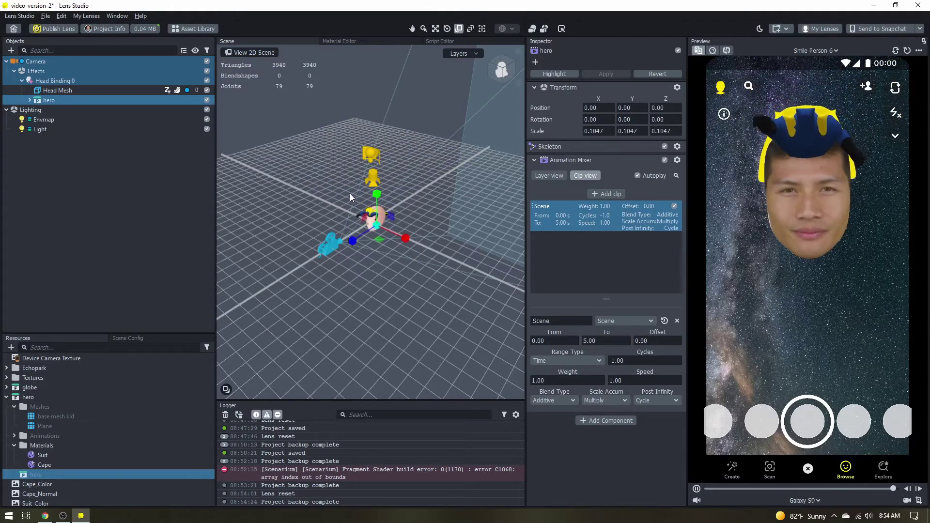
scroll(362, 193, up, 5)
alt+drag(409, 247, 402, 327)
key(w)
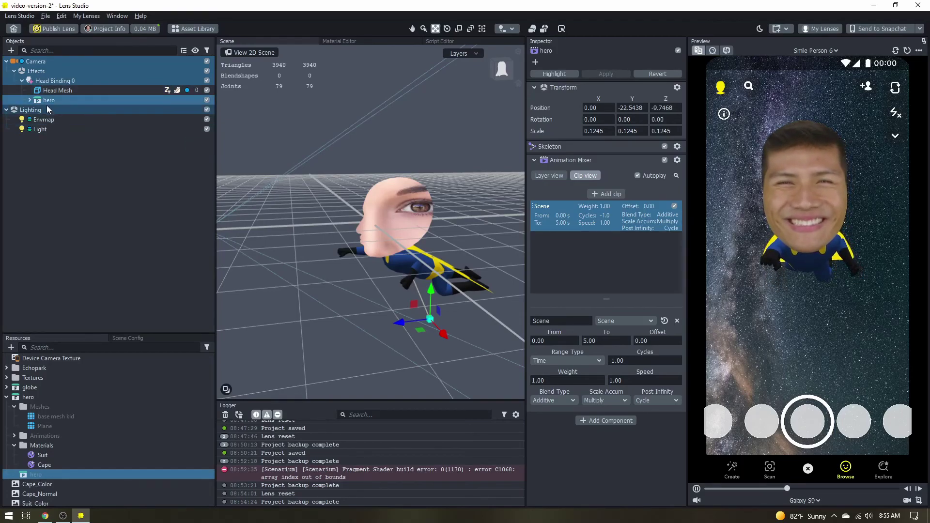
right_drag(463, 321, 366, 263)
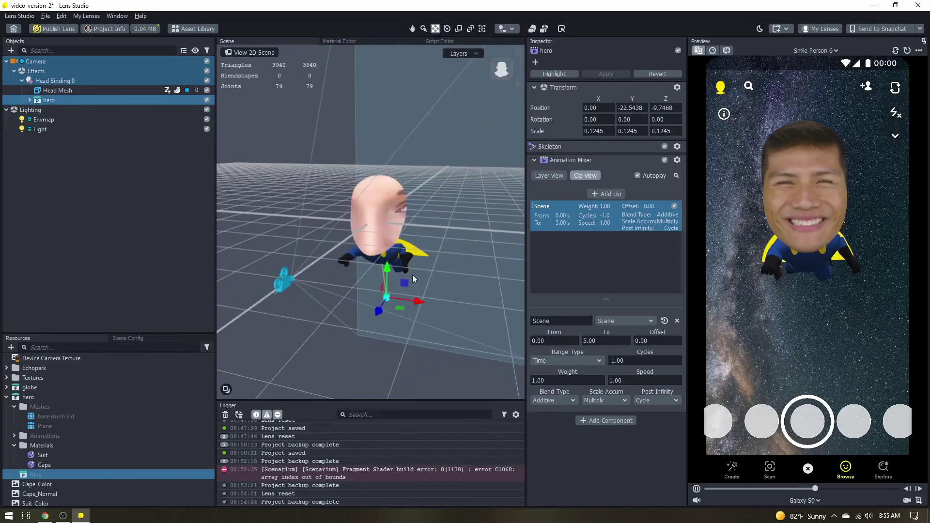